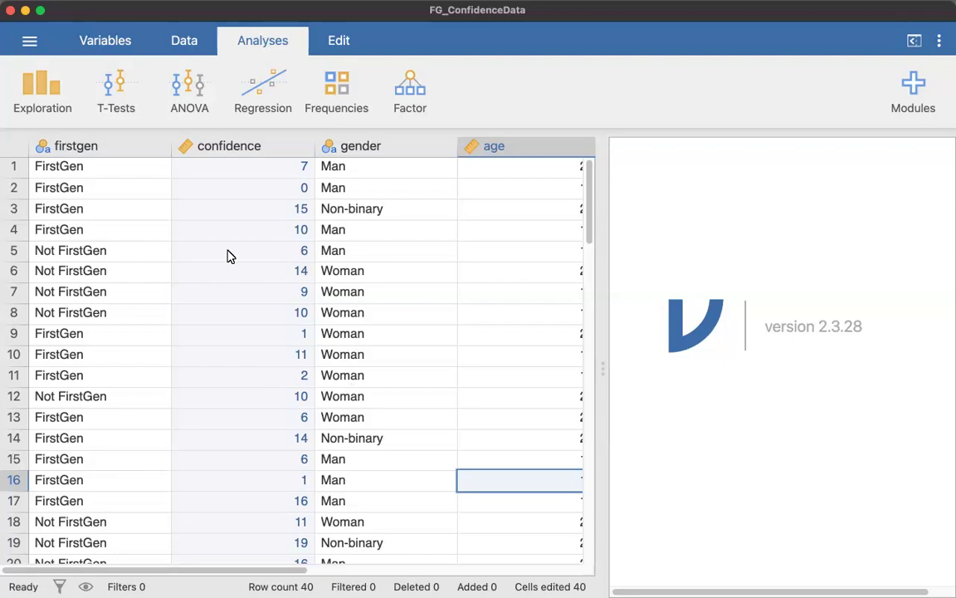
# Step: Create a correlation matrix with age and confidence as its variables
pyautogui.click(250, 144)
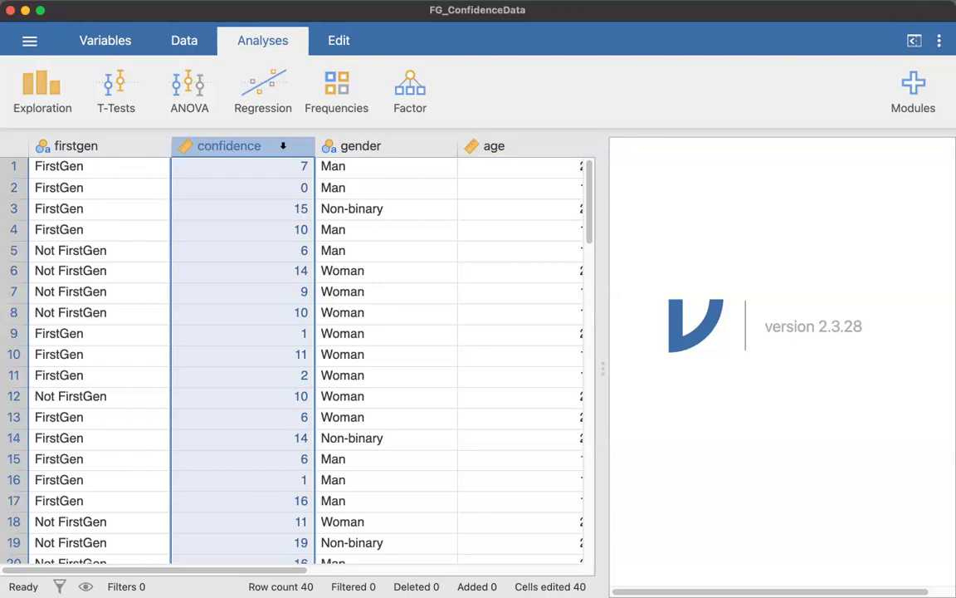
pyautogui.hscroll(5, 239, 272)
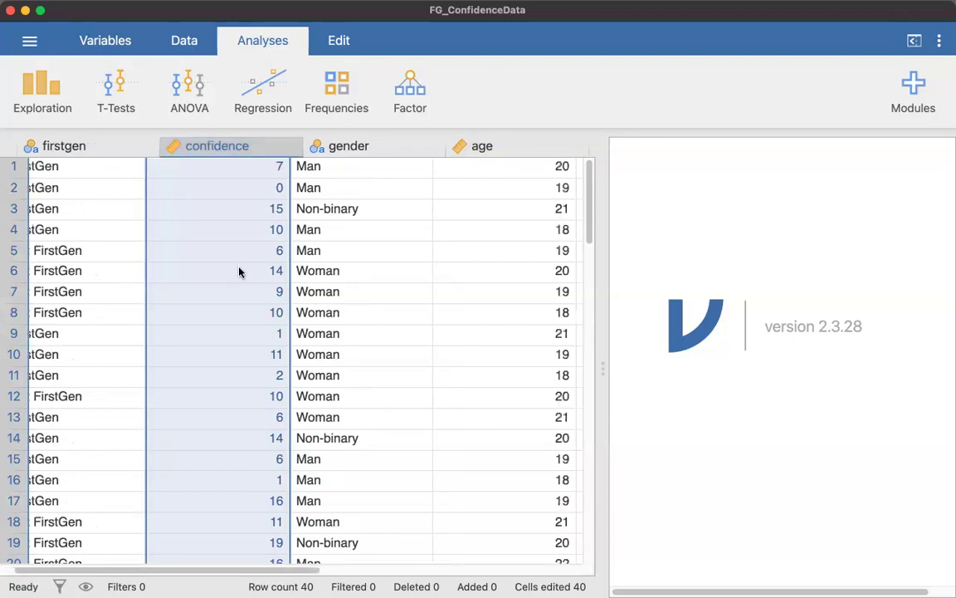
pyautogui.click(444, 148)
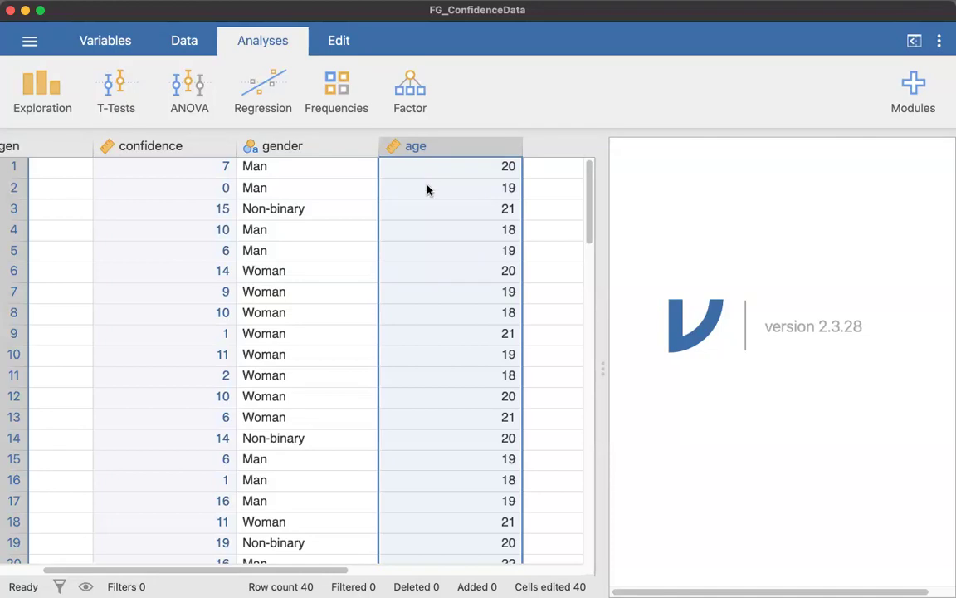
pyautogui.click(263, 86)
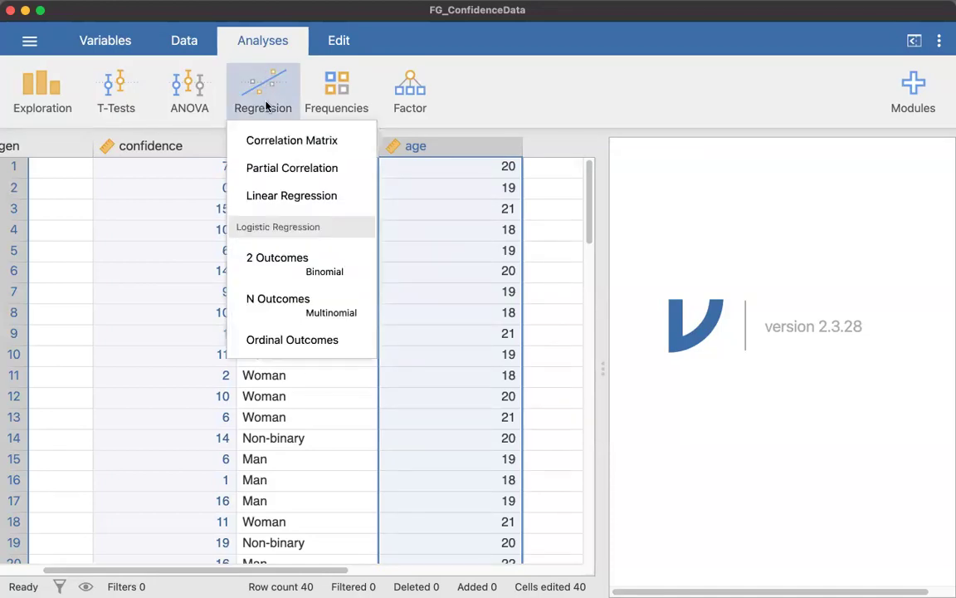
pyautogui.click(273, 142)
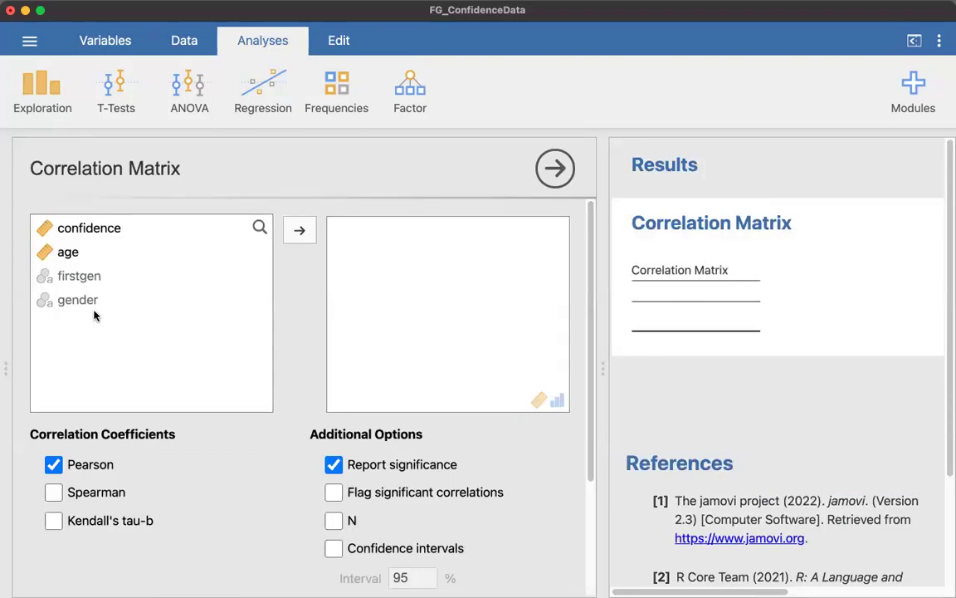
pyautogui.click(72, 259)
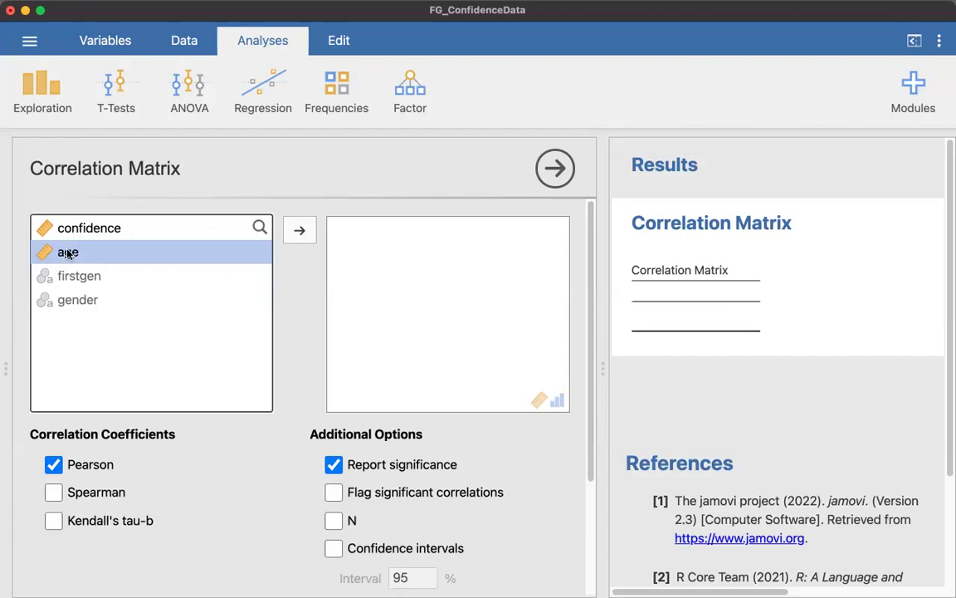
pyautogui.moveTo(122, 246); pyautogui.dragTo(377, 286)
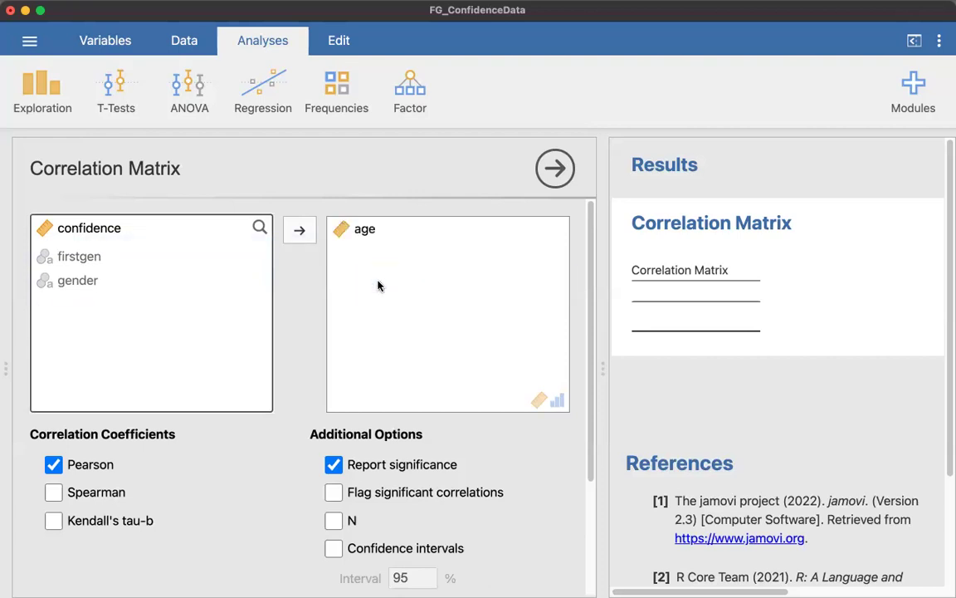
pyautogui.click(117, 227)
pyautogui.click(299, 231)
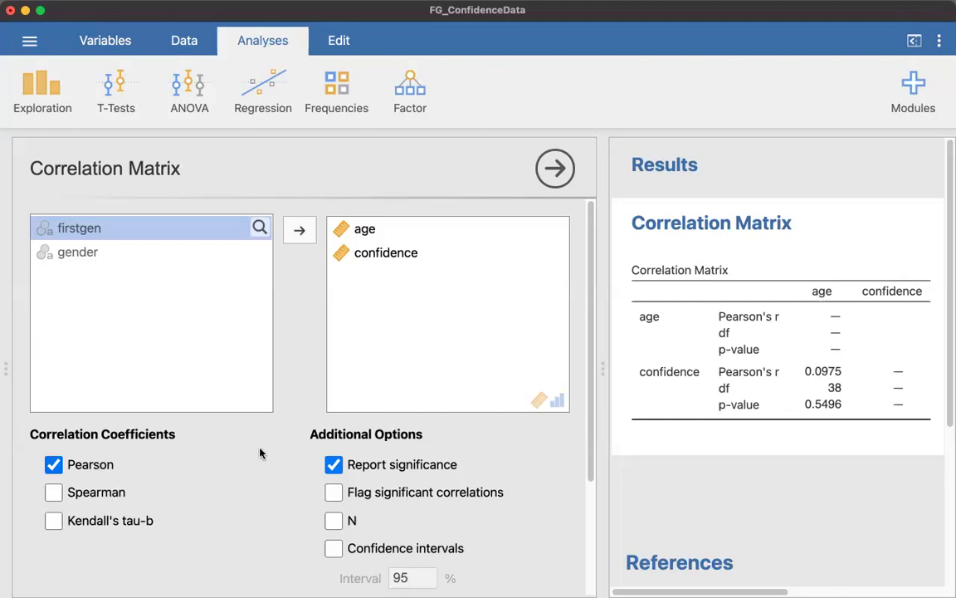
# Step: Add flagging of significant correlations, the sample size N and confidence intervals to the correlation matrix
pyautogui.scroll(-1, 260, 452)
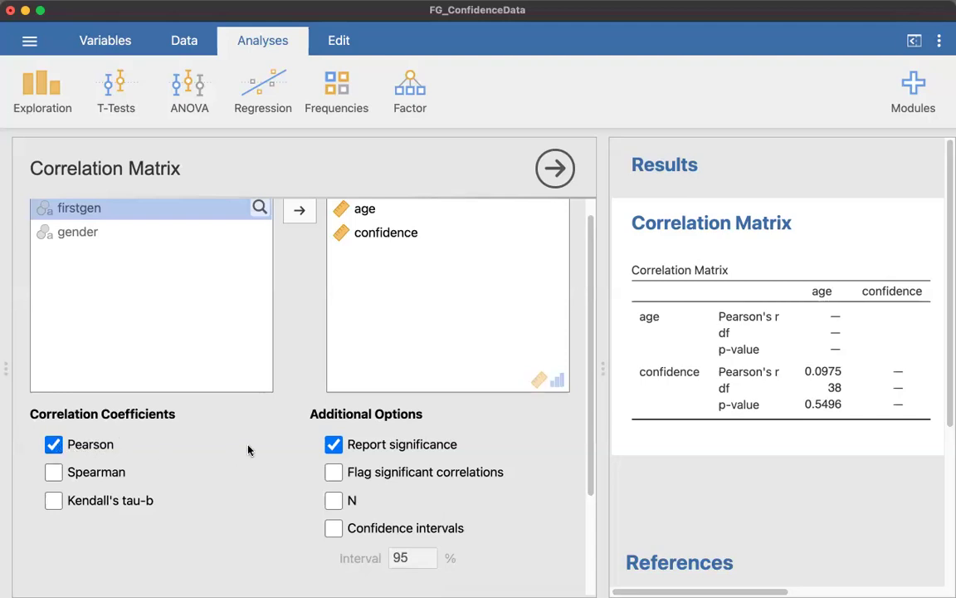
pyautogui.scroll(1, 241, 492)
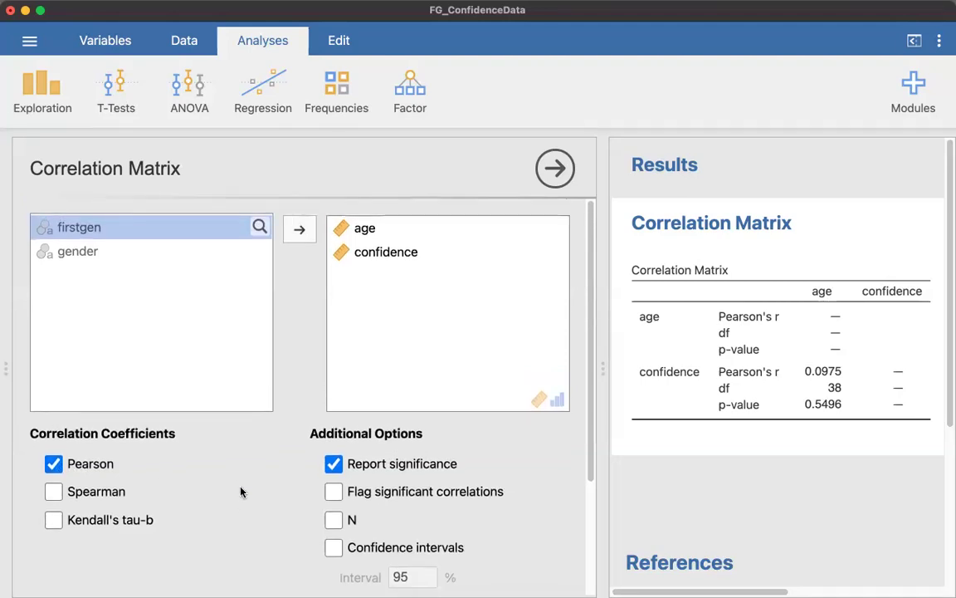
pyautogui.scroll(-1, 281, 454)
pyautogui.scroll(-5, 281, 454)
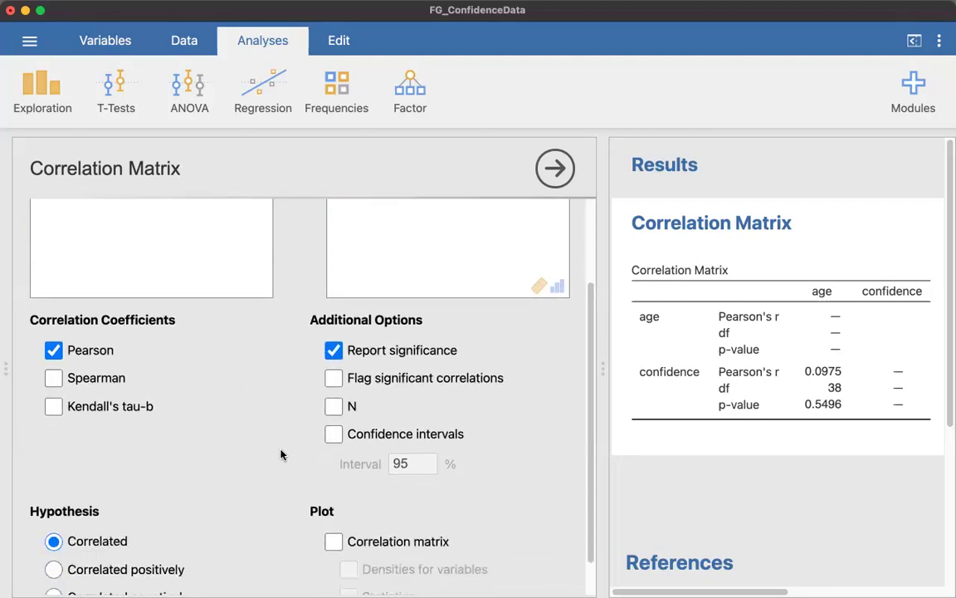
pyautogui.scroll(-2, 281, 454)
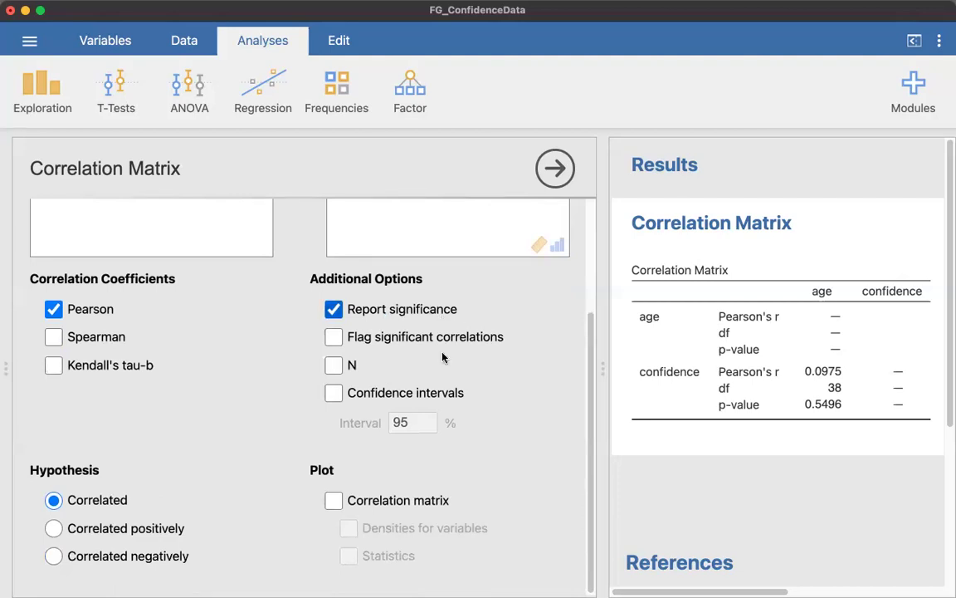
pyautogui.click(333, 338)
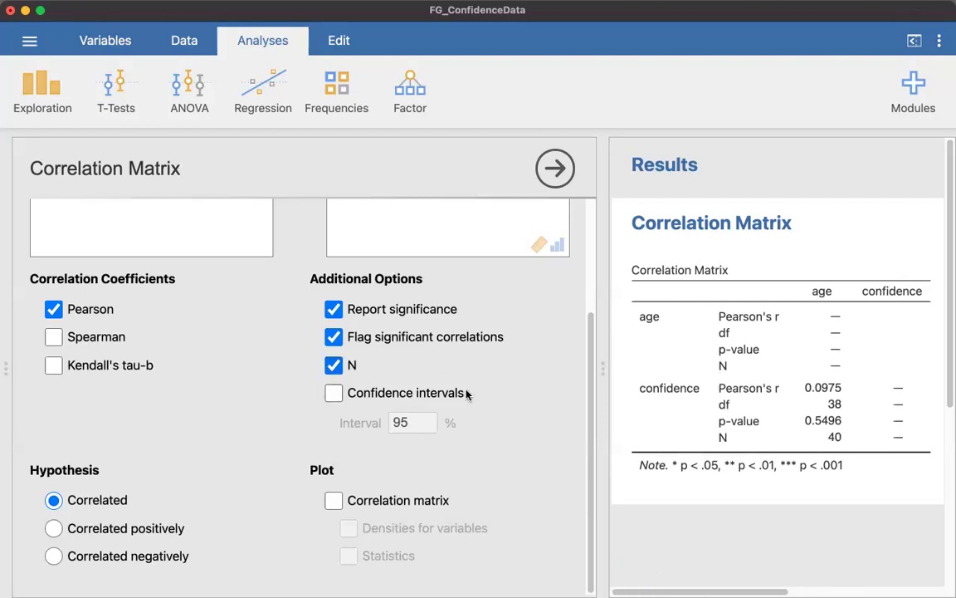
pyautogui.click(336, 393)
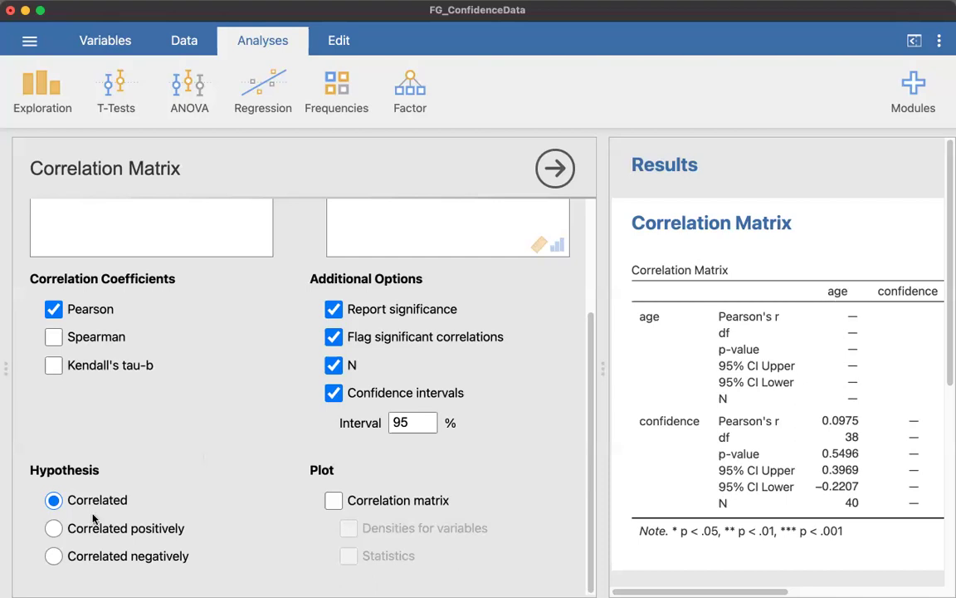
# Step: Set the correlation hypothesis to Correlated positively and review the resulting table and options
pyautogui.click(52, 529)
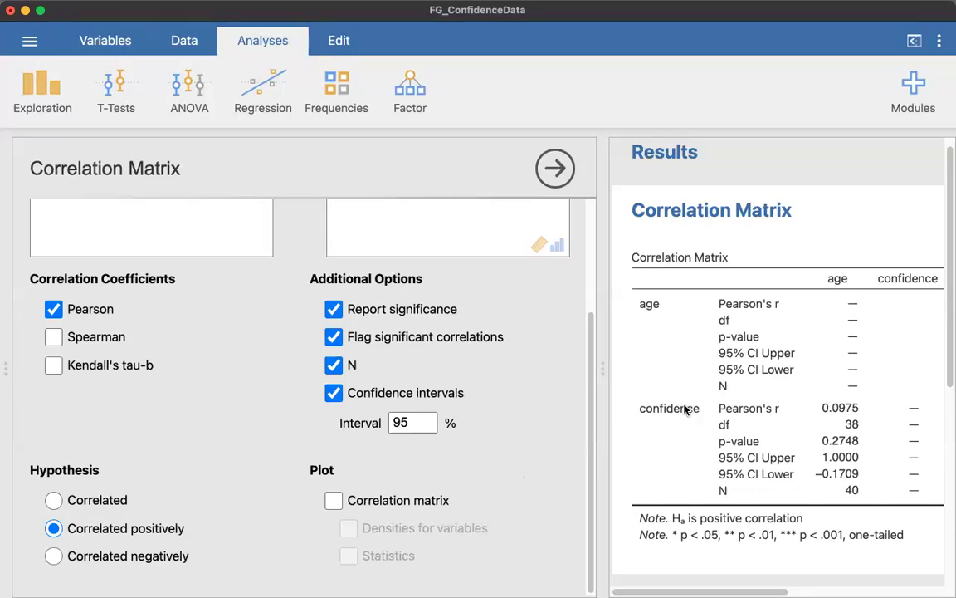
pyautogui.hscroll(5, 685, 408)
pyautogui.hscroll(-5, 685, 409)
pyautogui.scroll(5, 522, 481)
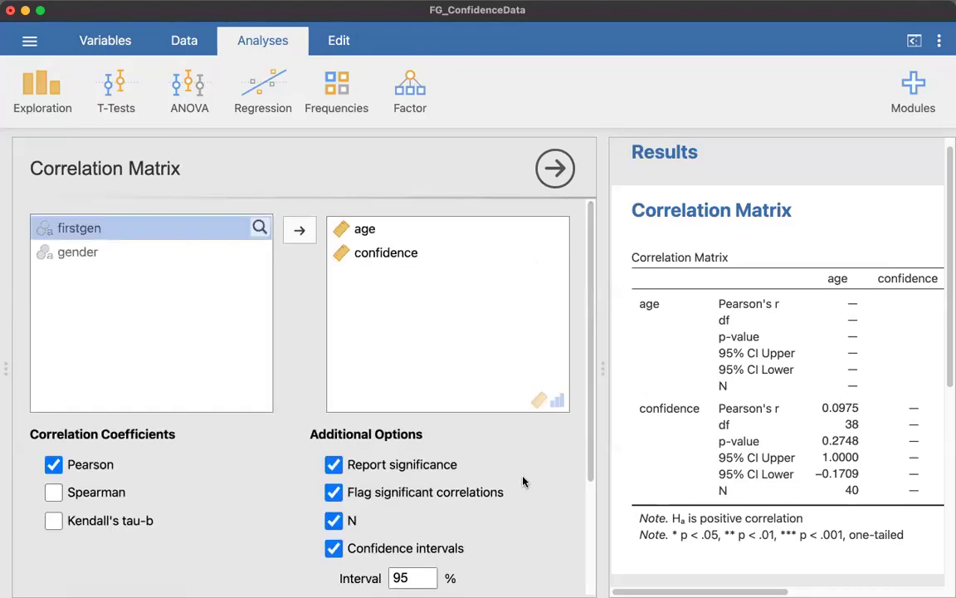
pyautogui.scroll(-5, 523, 481)
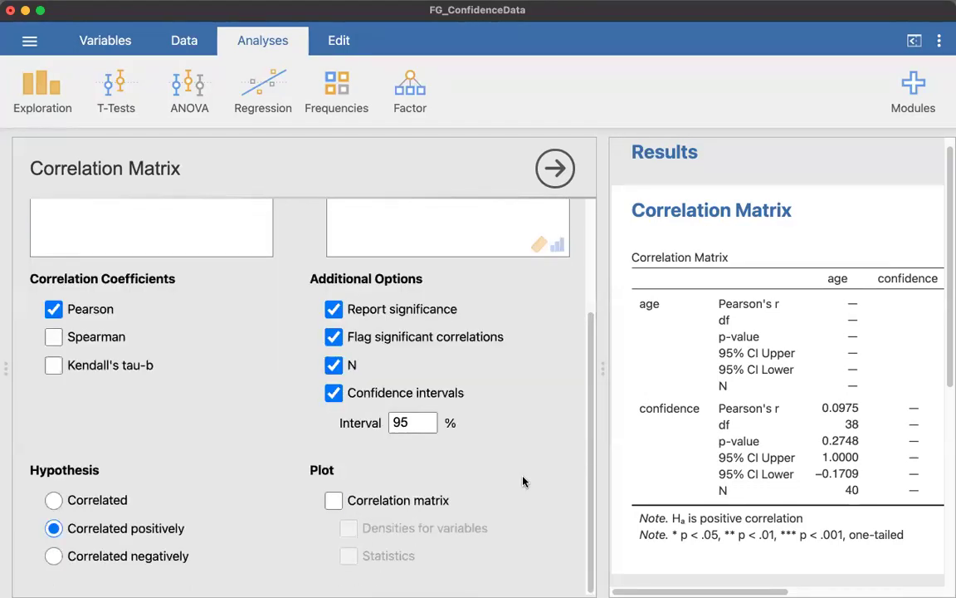
pyautogui.scroll(5, 523, 481)
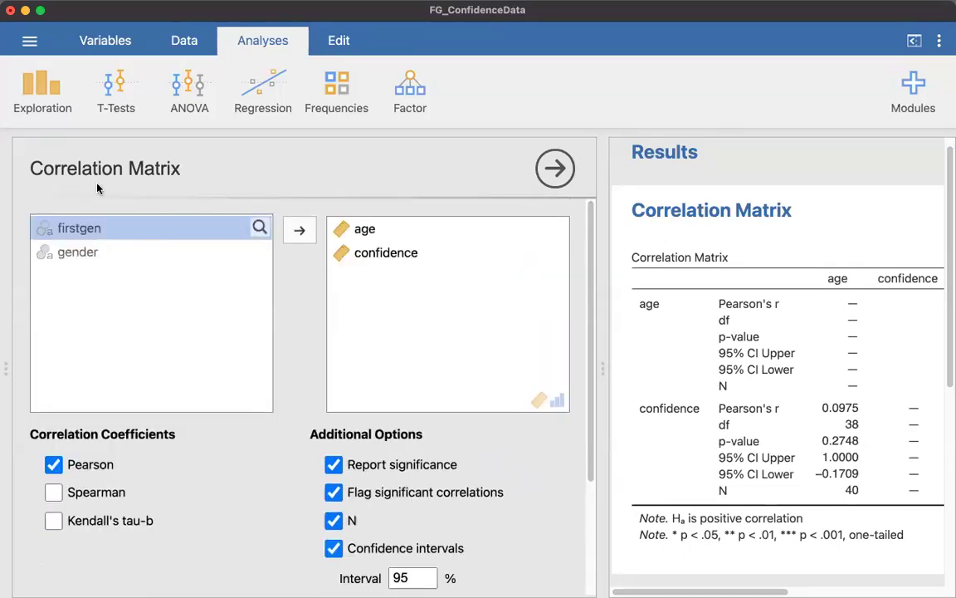
# Step: Generate descriptive statistics for confidence and age, and review them together with the correlation matrix results
pyautogui.click(45, 86)
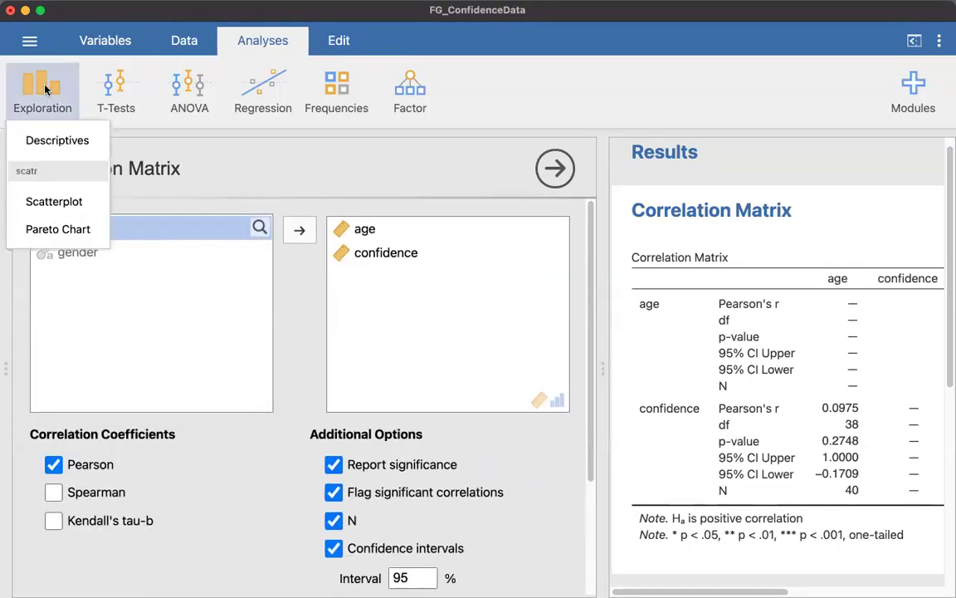
pyautogui.click(48, 141)
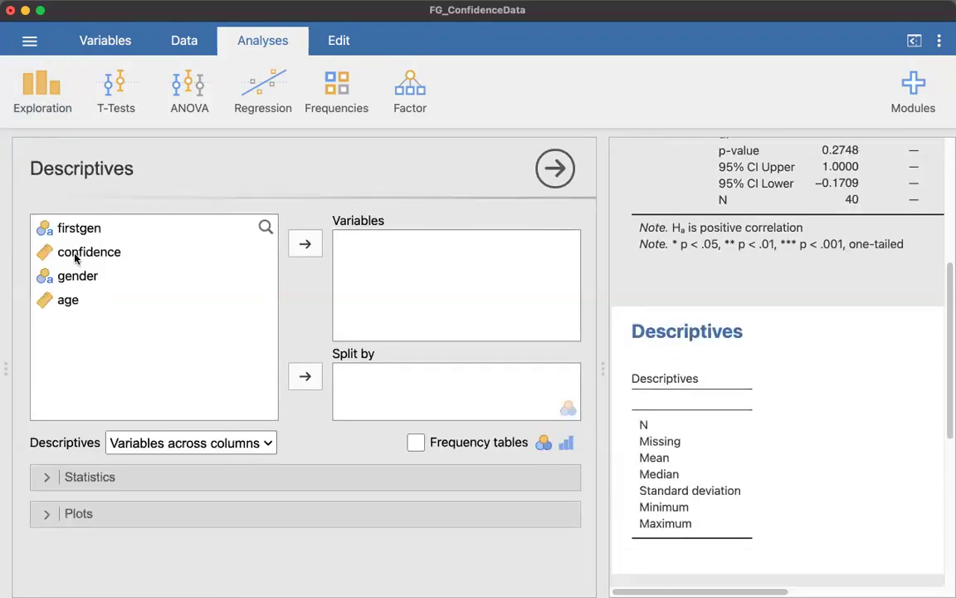
pyautogui.click(75, 259)
pyautogui.click(307, 246)
pyautogui.click(148, 268)
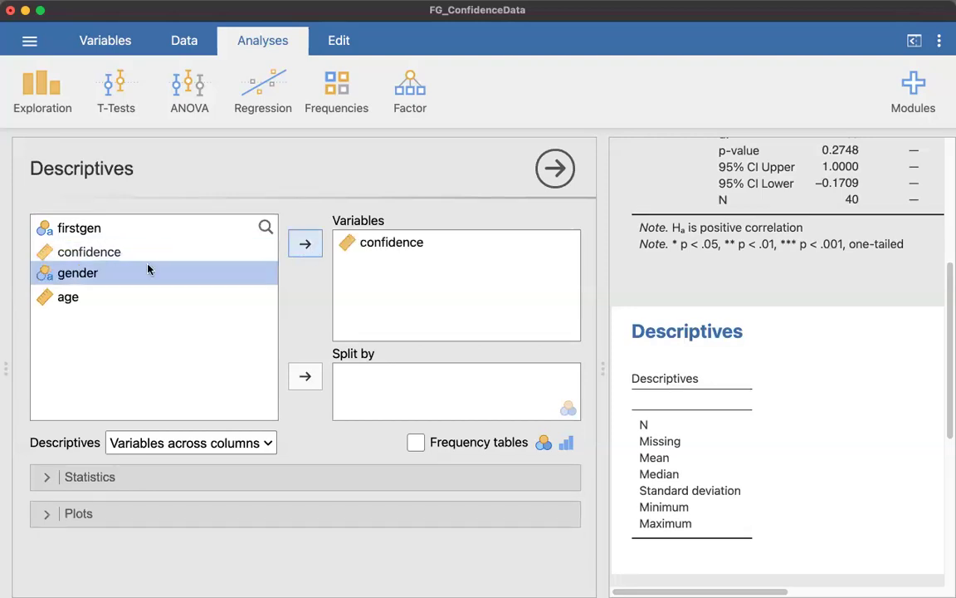
pyautogui.click(66, 276)
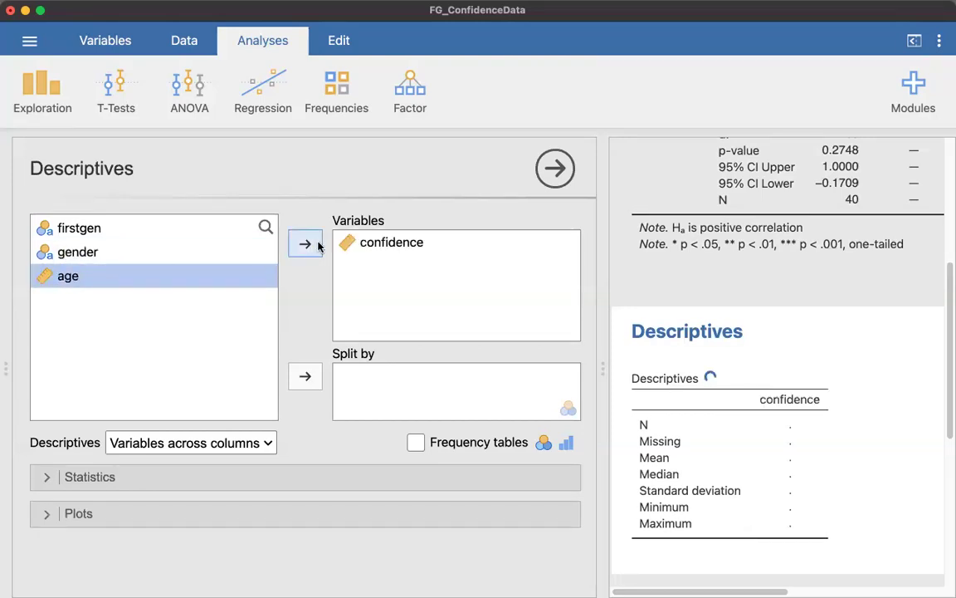
pyautogui.click(305, 244)
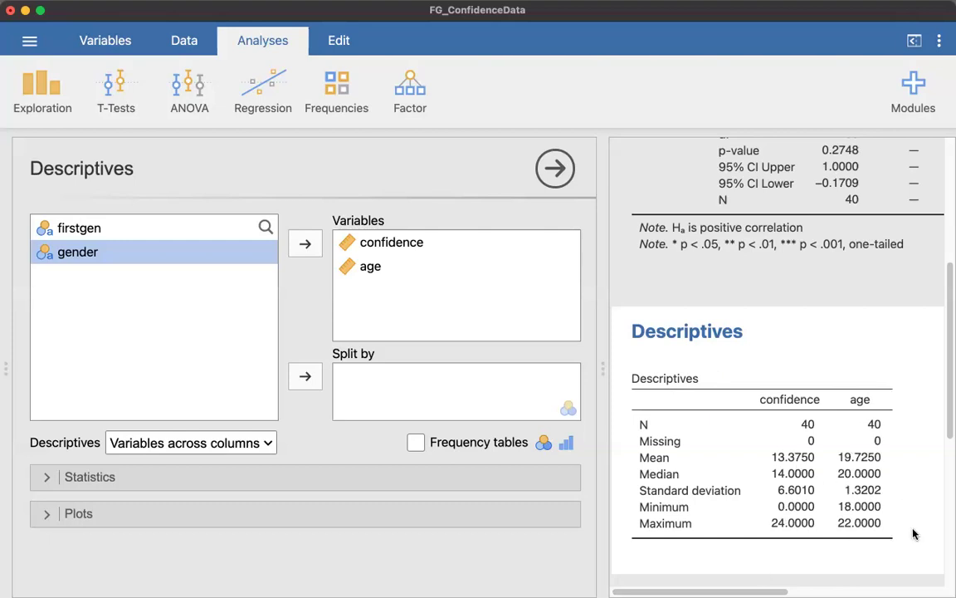
pyautogui.scroll(3, 910, 482)
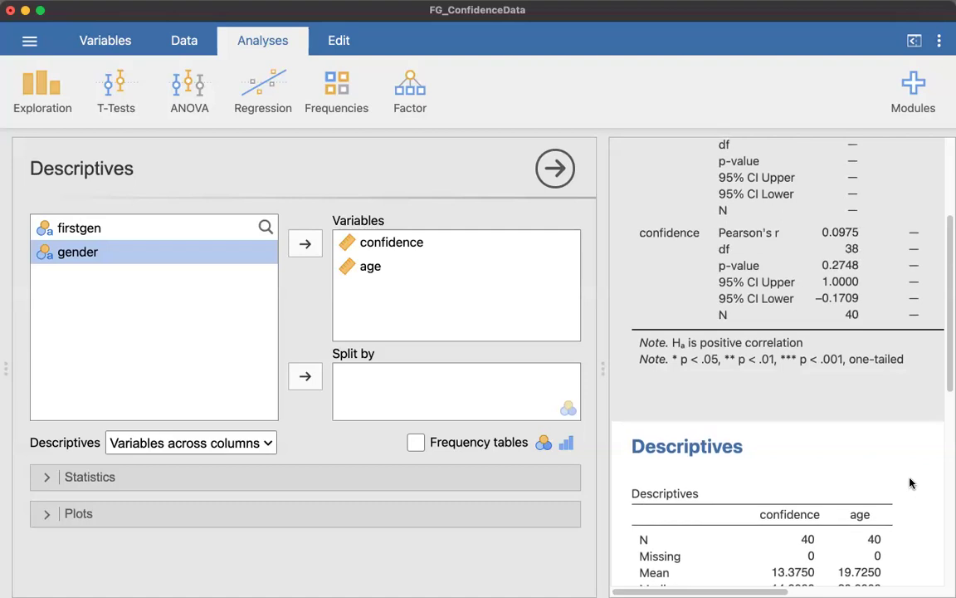
pyautogui.scroll(5, 910, 482)
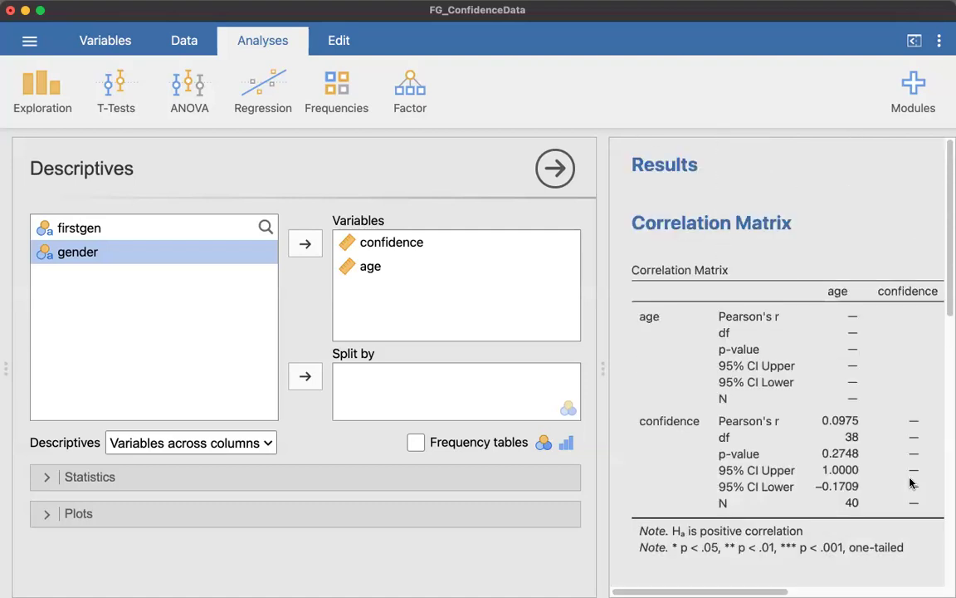